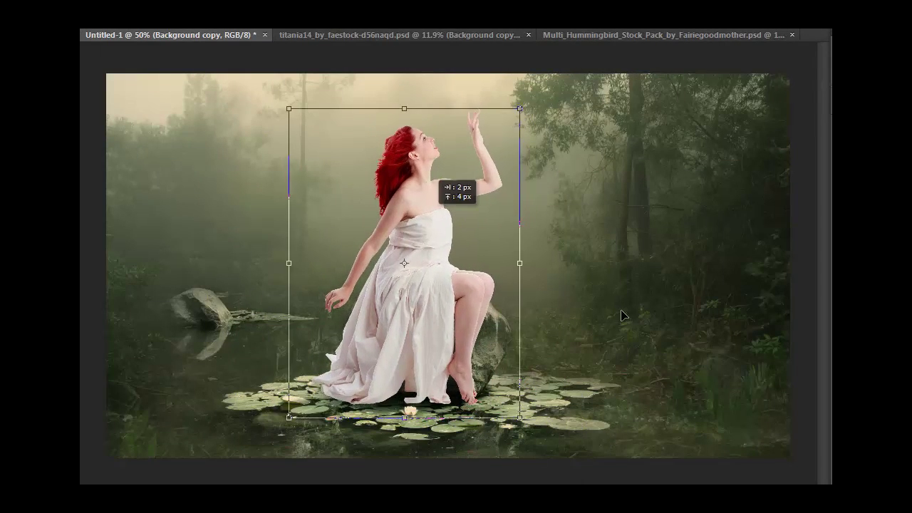
Commit the woman's placement on the rock and duplicate her layer.
{"action": "key", "text": "Return"}
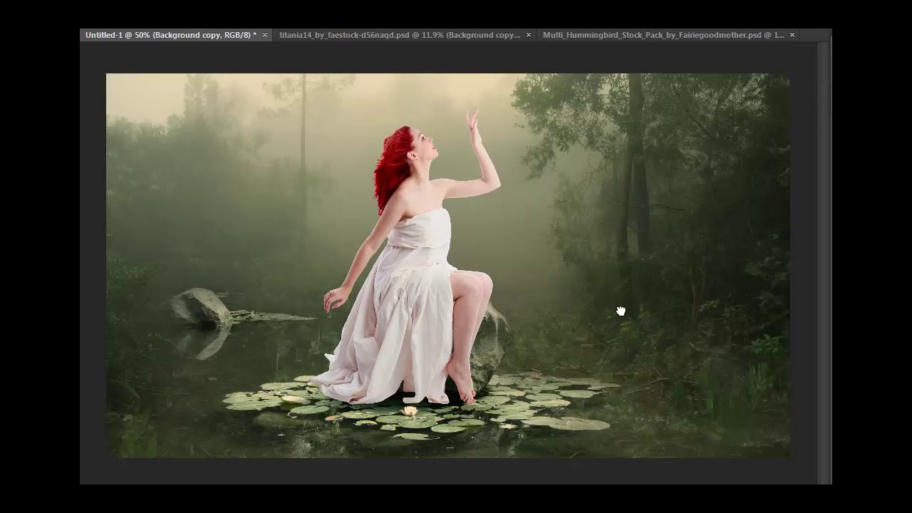
{"action": "key", "text": "ctrl+j"}
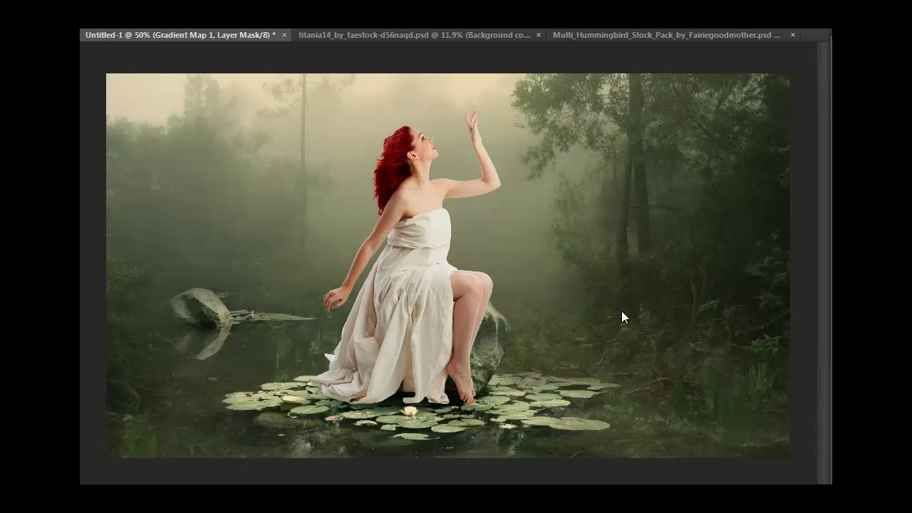
Set the Exposure adjustment to exposure -0.43, offset -0.0011 and gamma 1.03.
{"action": "type", "text": "-0.43"}
{"action": "key", "text": "Tab"}
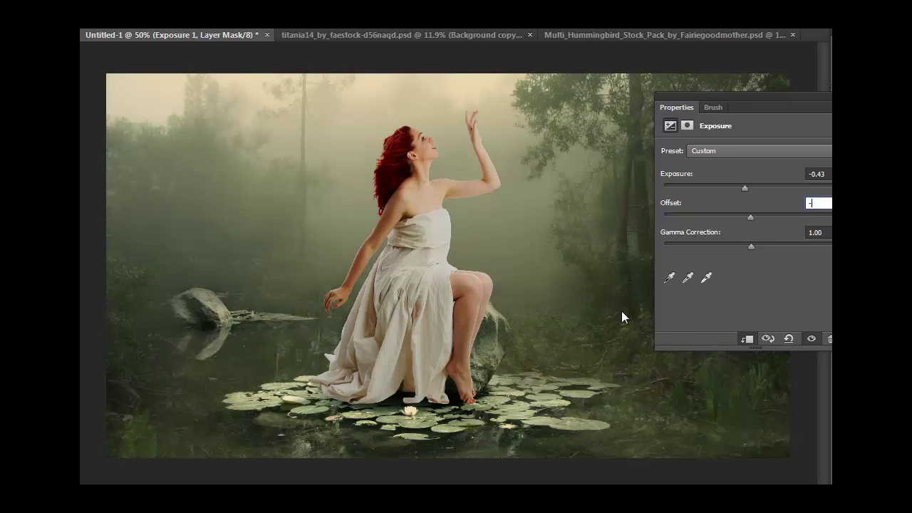
{"action": "type", "text": "-0.0011"}
{"action": "key", "text": "Tab"}
{"action": "type", "text": "1.03"}
{"action": "key", "text": "Return"}
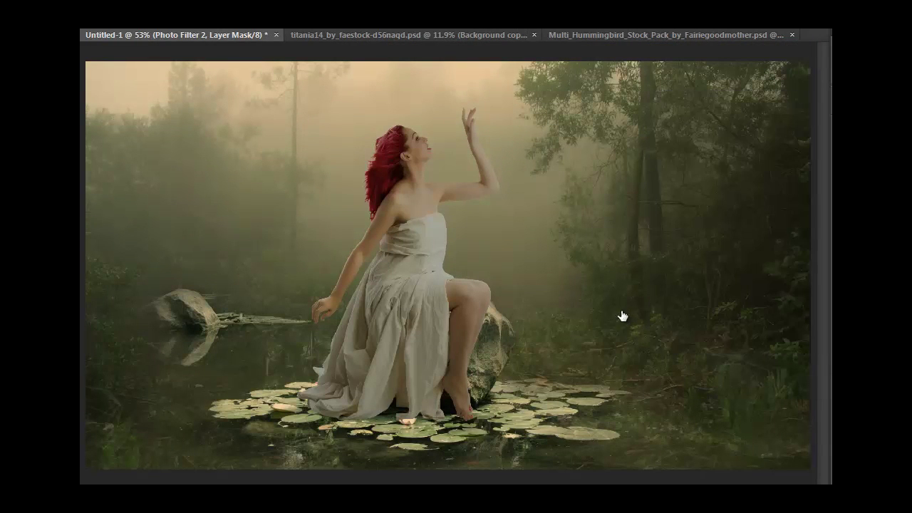
{"action": "scroll", "coordinate": [623, 317], "scroll_direction": "up", "scroll_amount": 1}
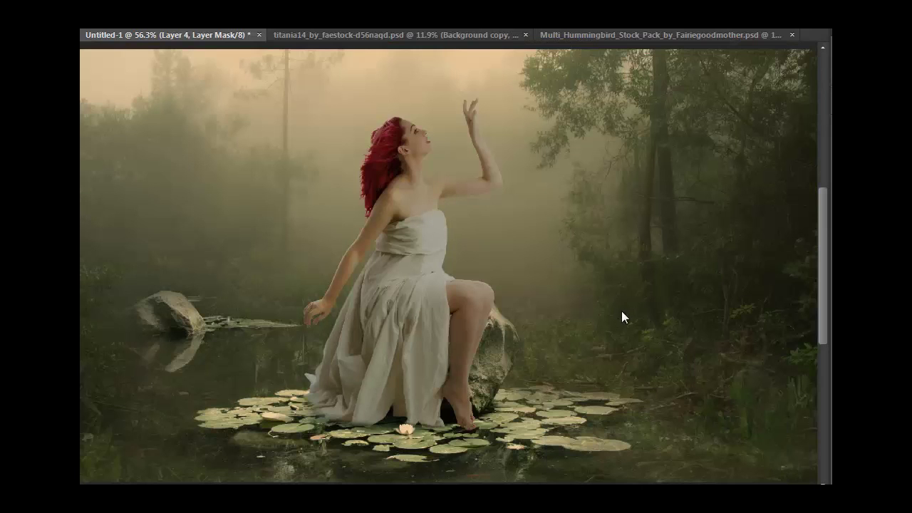
Paint blurred shadows around the dress hem and place the hummingbird beside the raised hand.
{"action": "key", "text": "ctrl+shift+alt+n"}
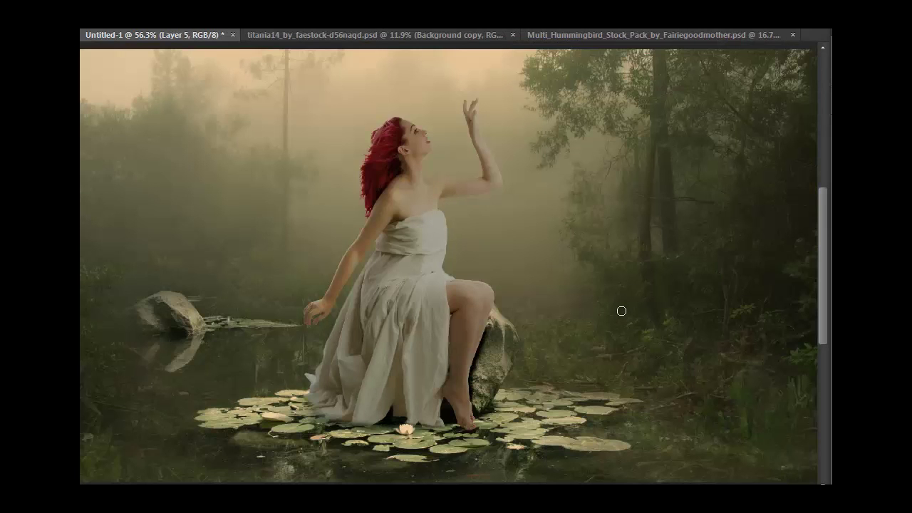
{"action": "key", "text": "ctrl+alt+f"}
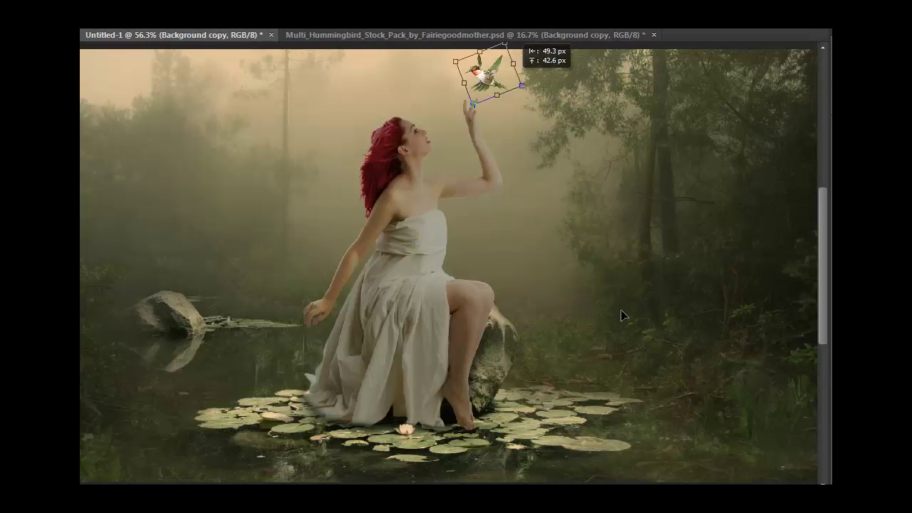
{"action": "key", "text": "Return"}
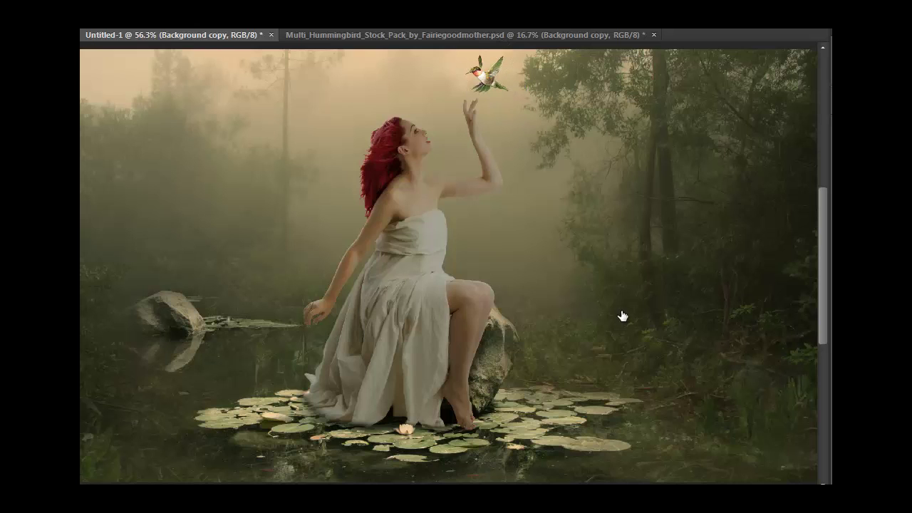
Duplicate the hummingbird, give it an outer glow, and group its layers.
{"action": "key", "text": "ctrl+j"}
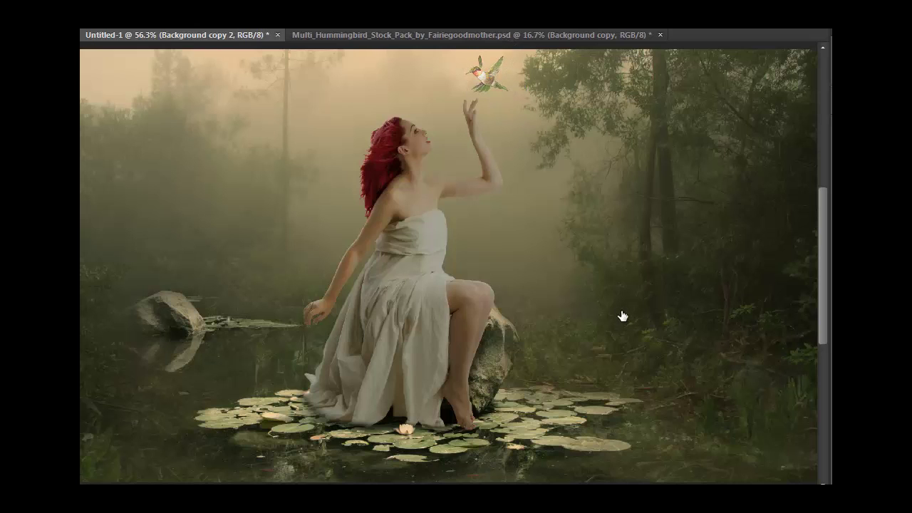
{"action": "key", "text": "ctrl+f"}
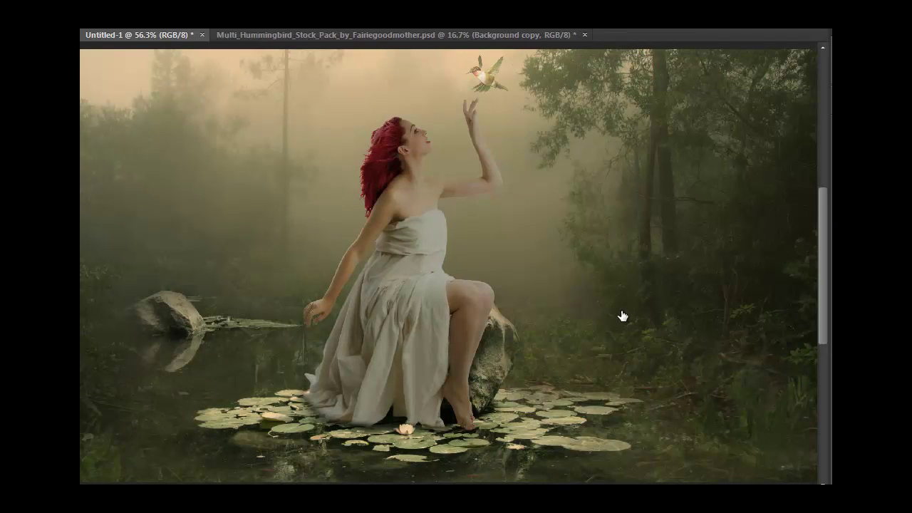
{"action": "key", "text": "ctrl+g"}
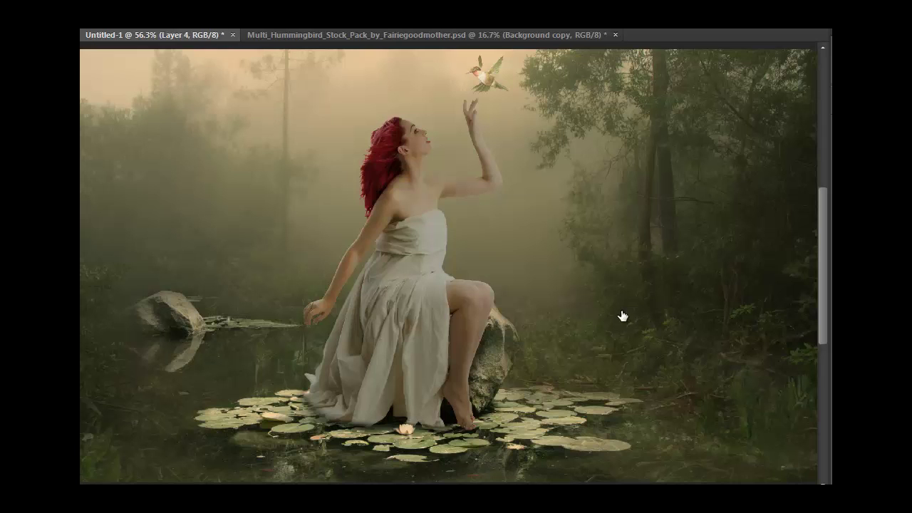
{"action": "key", "text": "ctrl+shift+alt+n"}
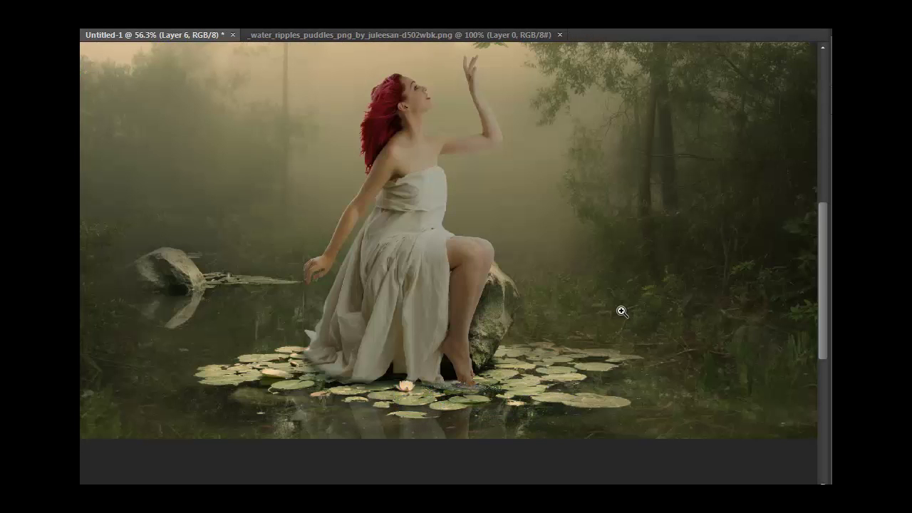
Duplicate the ripple under the woman's foot and fit the whole image in the window.
{"action": "scroll", "coordinate": [622, 318], "scroll_direction": "up", "scroll_amount": 5}
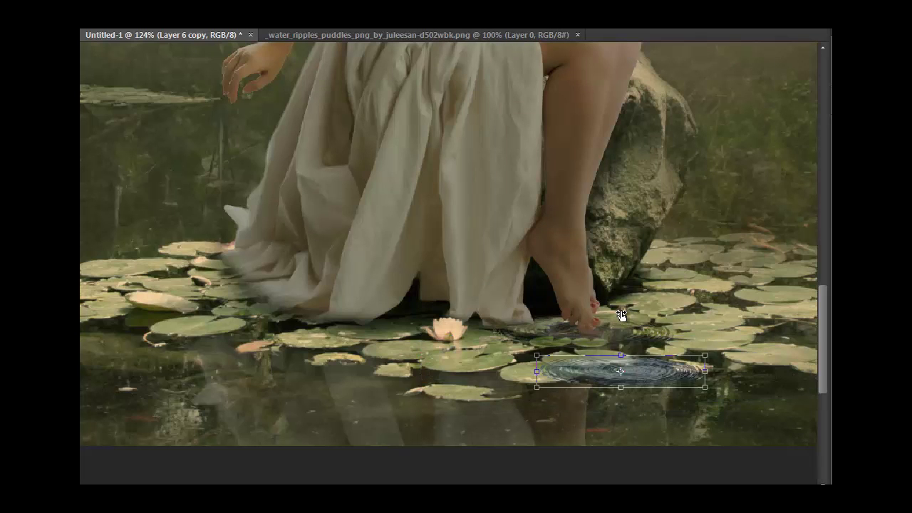
{"action": "key", "text": "ctrl+j"}
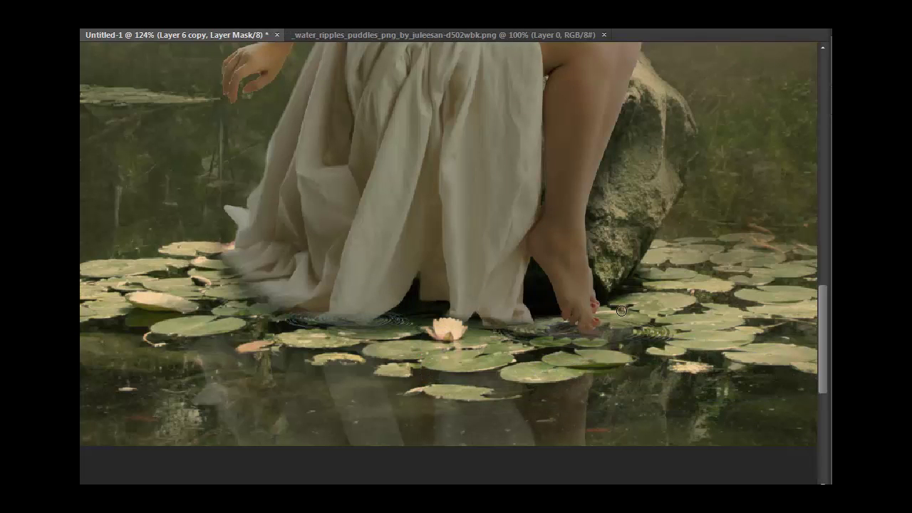
{"action": "key", "text": "ctrl+0"}
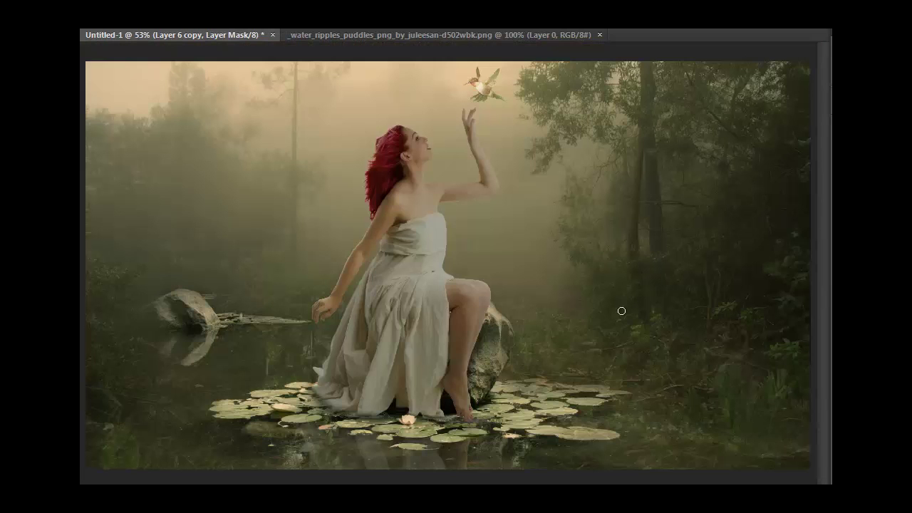
On a new layer, zoom in on the head and stroke smooth strands over the red hair.
{"action": "key", "text": "ctrl+shift+alt+e"}
{"action": "key", "text": "z"}
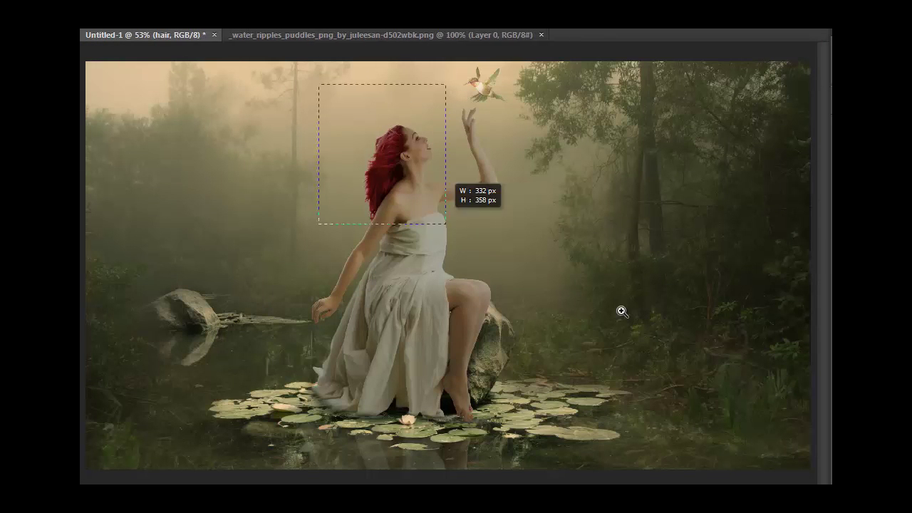
{"action": "left_click_drag", "start_coordinate": [320, 86], "coordinate": [444, 224]}
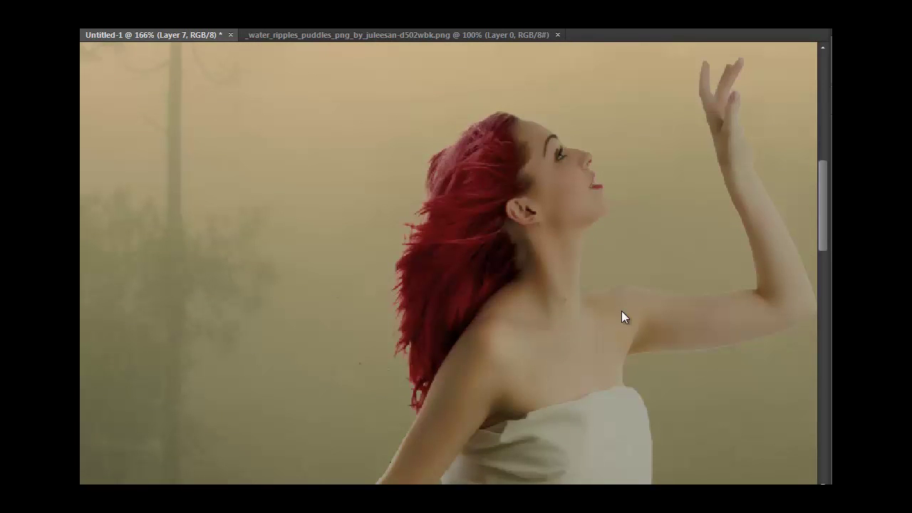
{"action": "key", "text": "b"}
{"action": "key", "text": "ctrl+z"}
{"action": "key", "text": "ctrl+z"}
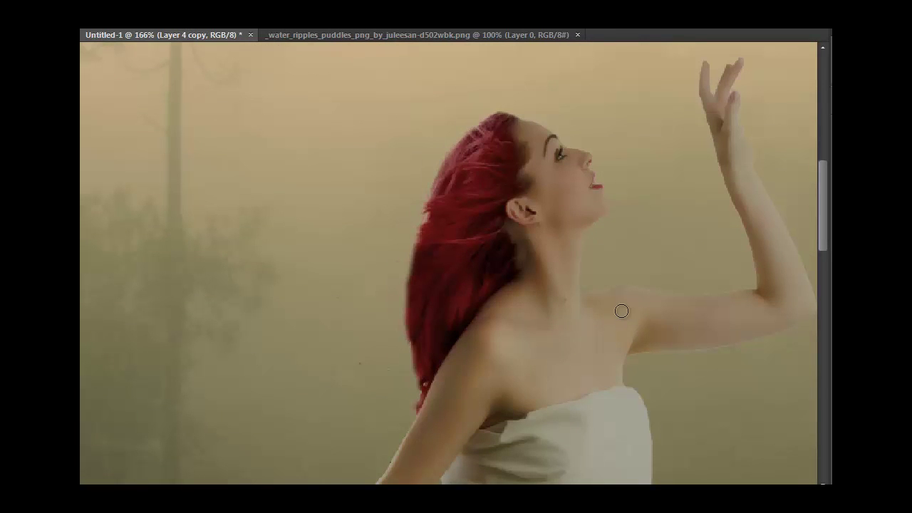
{"action": "key", "text": "alt+F9"}
{"action": "key", "text": "F2"}
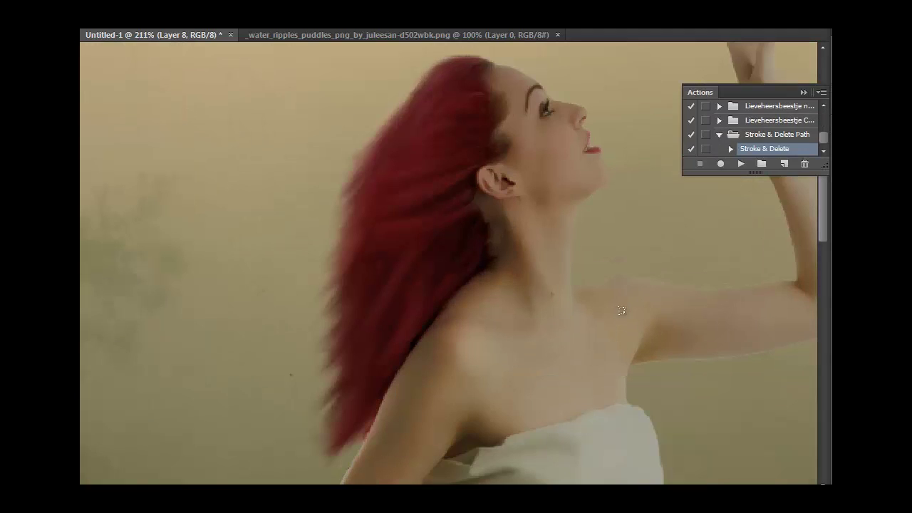
Zoom out to the full scene and select the Hue/Saturation mask for painting.
{"action": "key", "text": "ctrl+0"}
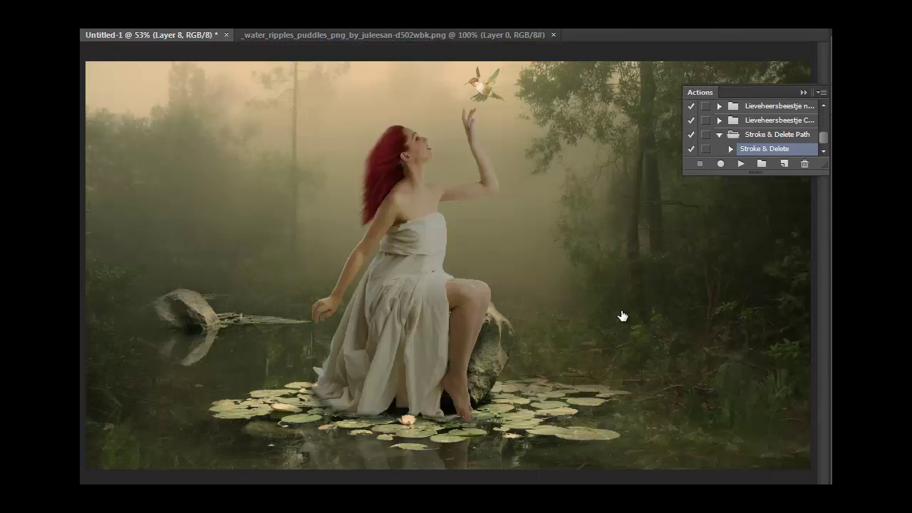
{"action": "key", "text": "alt+F9"}
{"action": "key", "text": "alt+bracketright"}
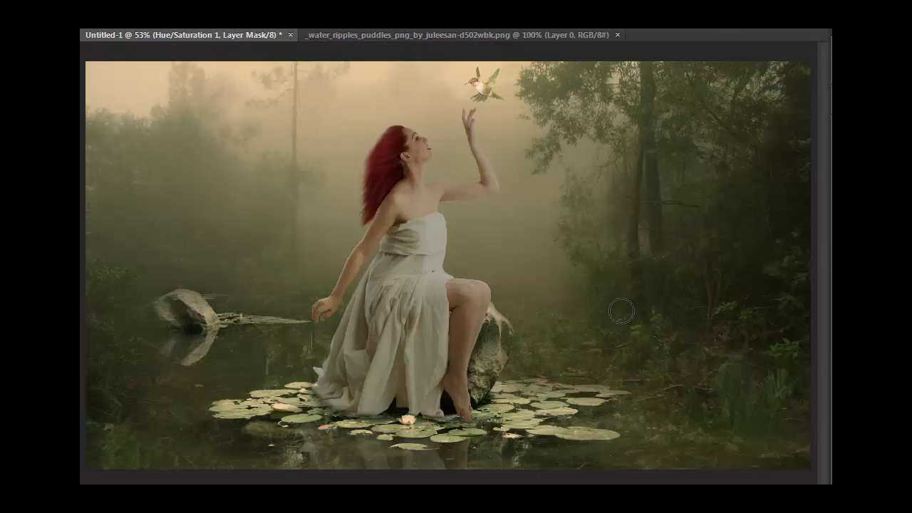
Adjust the hummingbird's Hue/Saturation and apply a Lens Correction vignette to darken the edges.
{"action": "key", "text": "bracketright"}
{"action": "key", "text": "bracketright"}
{"action": "key", "text": "bracketright"}
{"action": "key", "text": "alt+bracketright"}
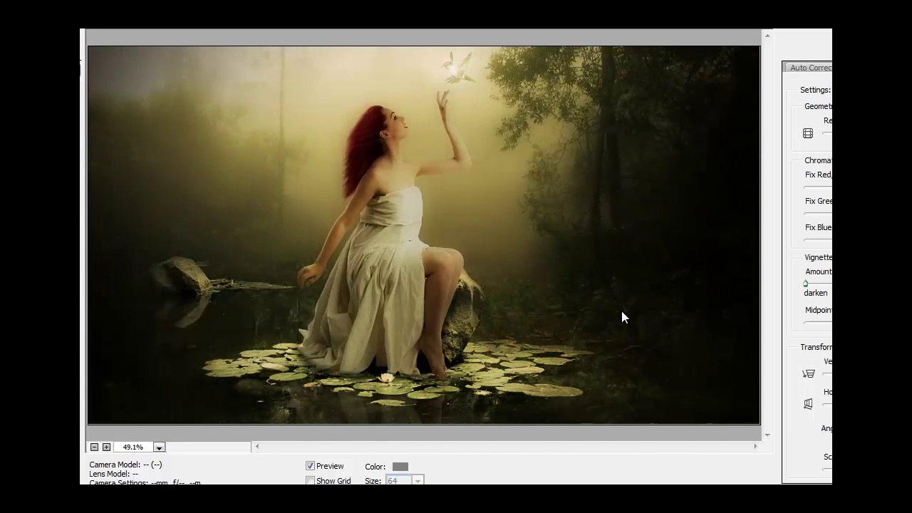
{"action": "key", "text": "Return"}
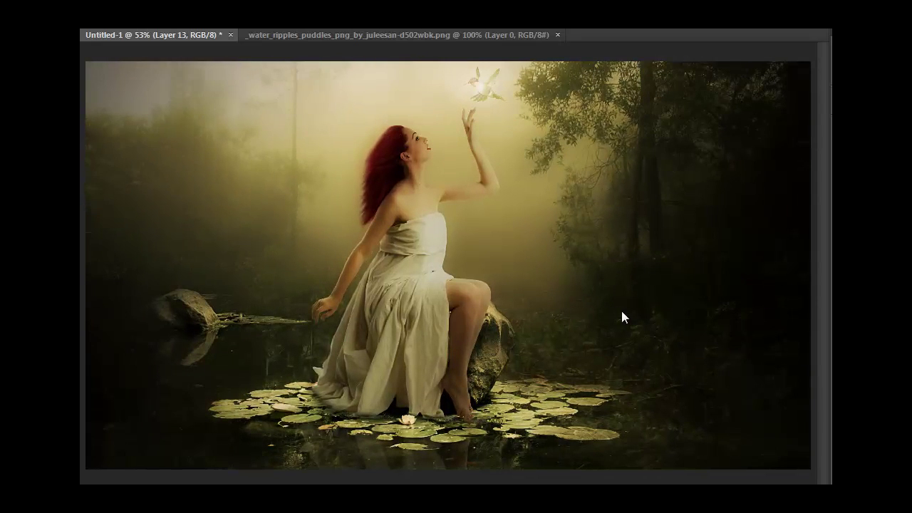